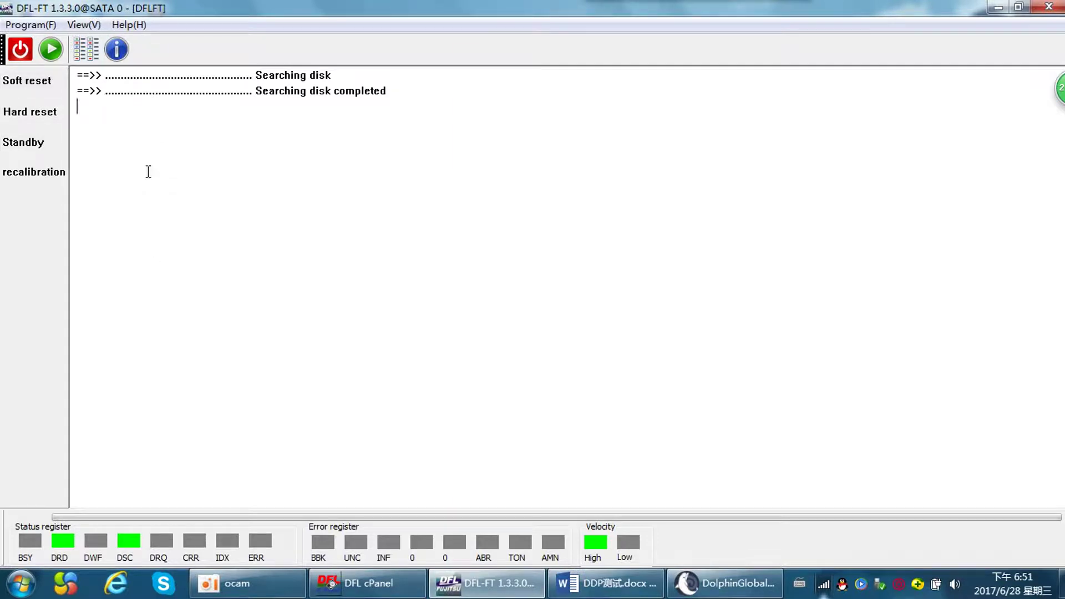
Let the disk search finish with 'Searching disk completed', then begin choosing the drive tool set.
{"action": "left_click", "coordinate": [55, 56]}
Identify the drive as a Toshiba MK7575GSX (family 75GSX) and accept its D:\DFLTask work folder.
{"action": "left_click", "coordinate": [449, 300]}
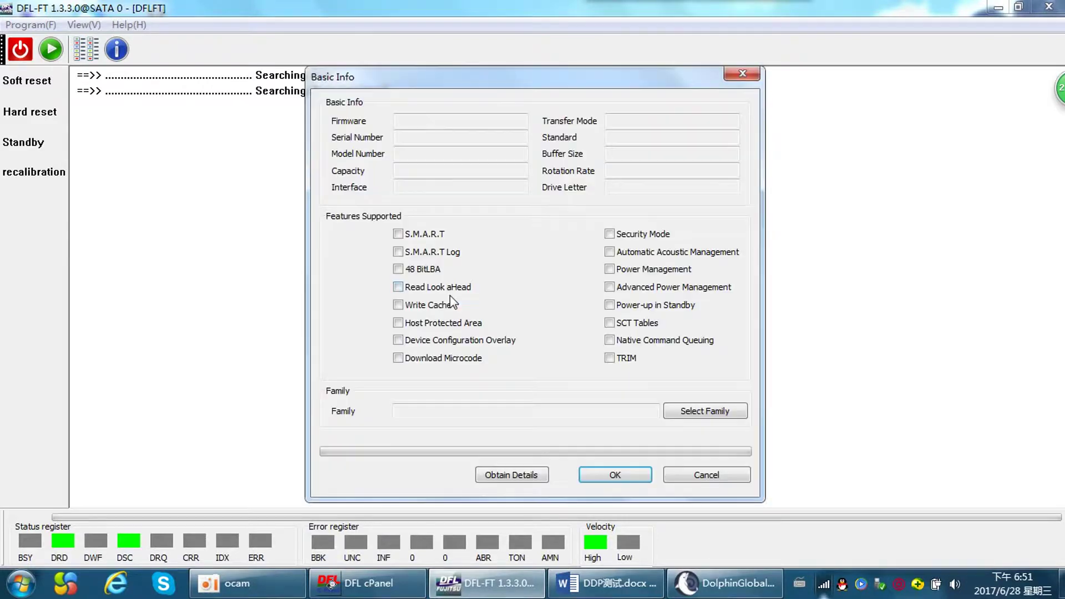
{"action": "left_click_drag", "start_coordinate": [488, 77], "coordinate": [448, 74]}
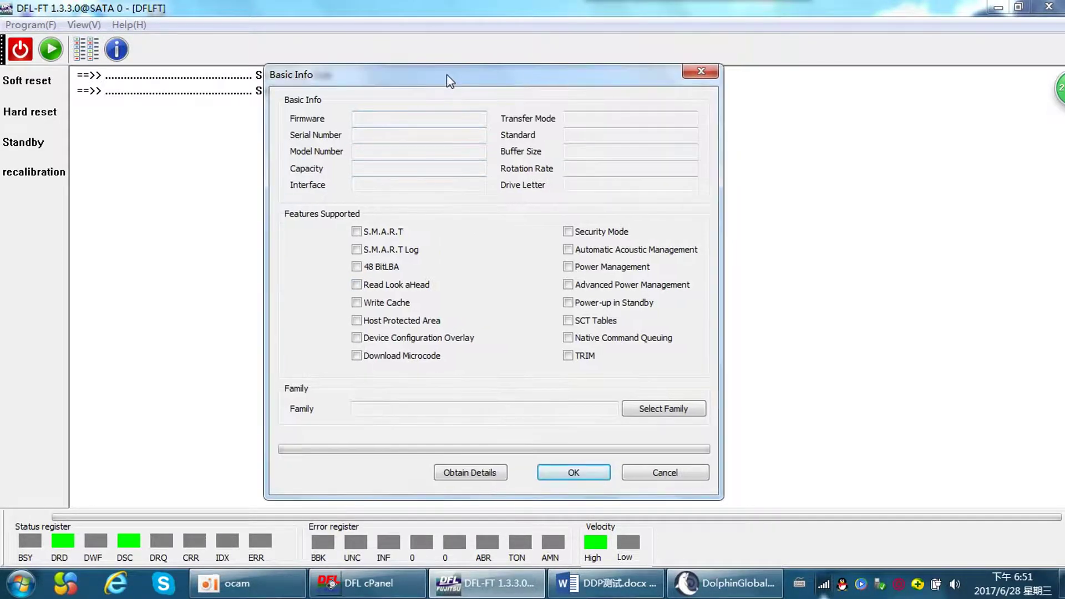
{"action": "left_click", "coordinate": [487, 473]}
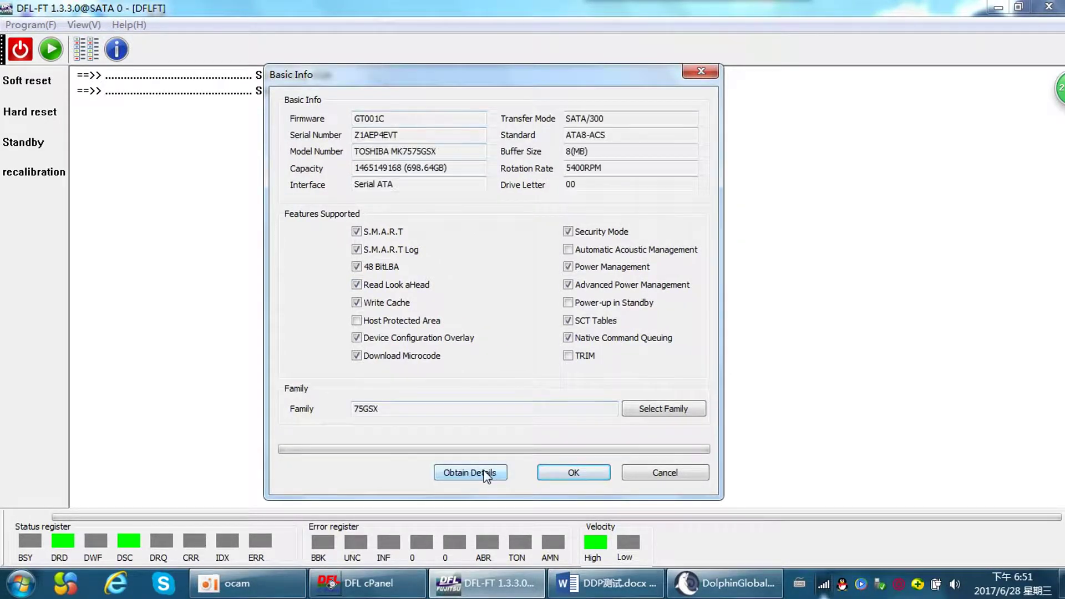
{"action": "left_click", "coordinate": [577, 474]}
{"action": "left_click", "coordinate": [675, 406]}
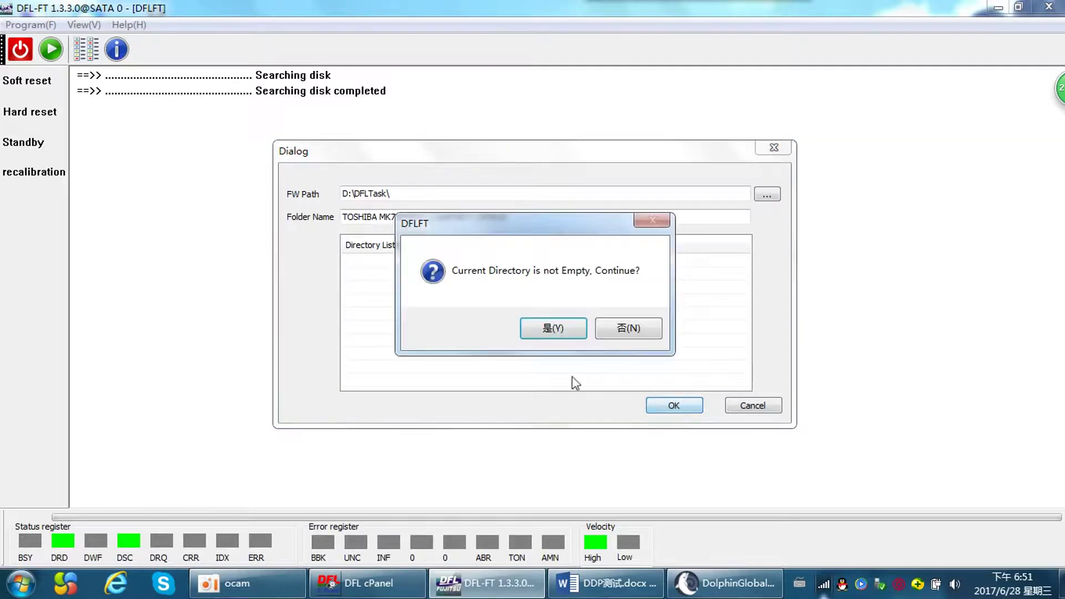
{"action": "left_click", "coordinate": [556, 333]}
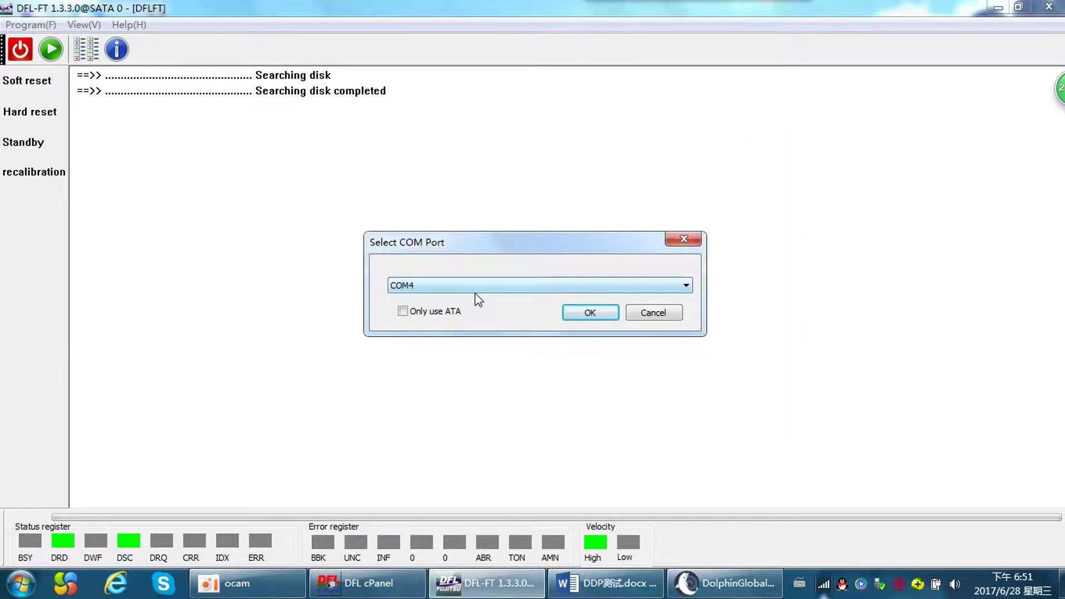
Connect to the drive over COM4, complete initialization, and review the firmware modules list.
{"action": "left_click", "coordinate": [580, 313]}
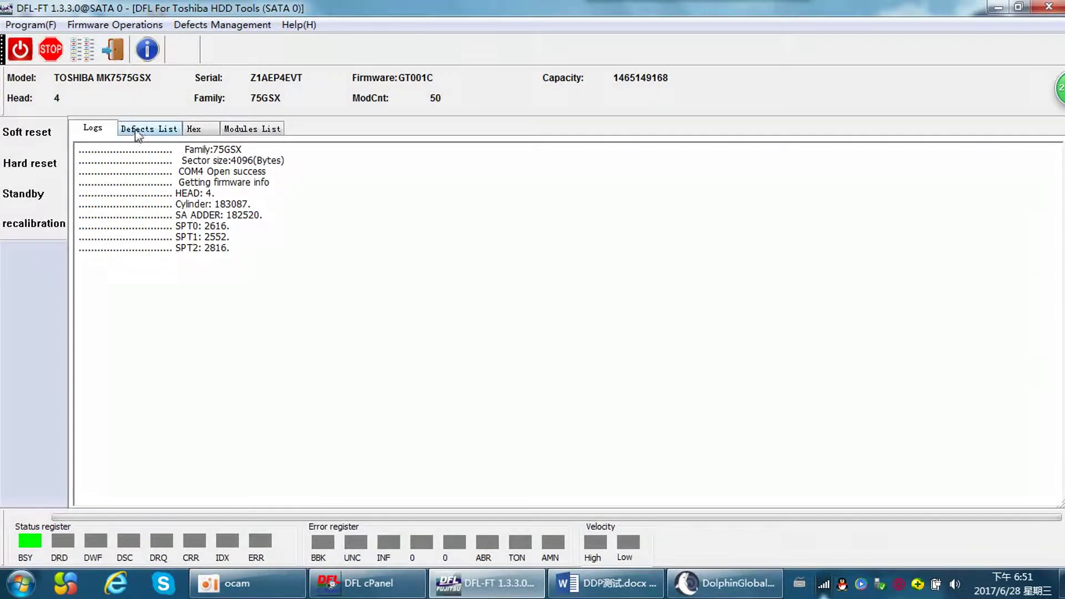
{"action": "left_click", "coordinate": [244, 130]}
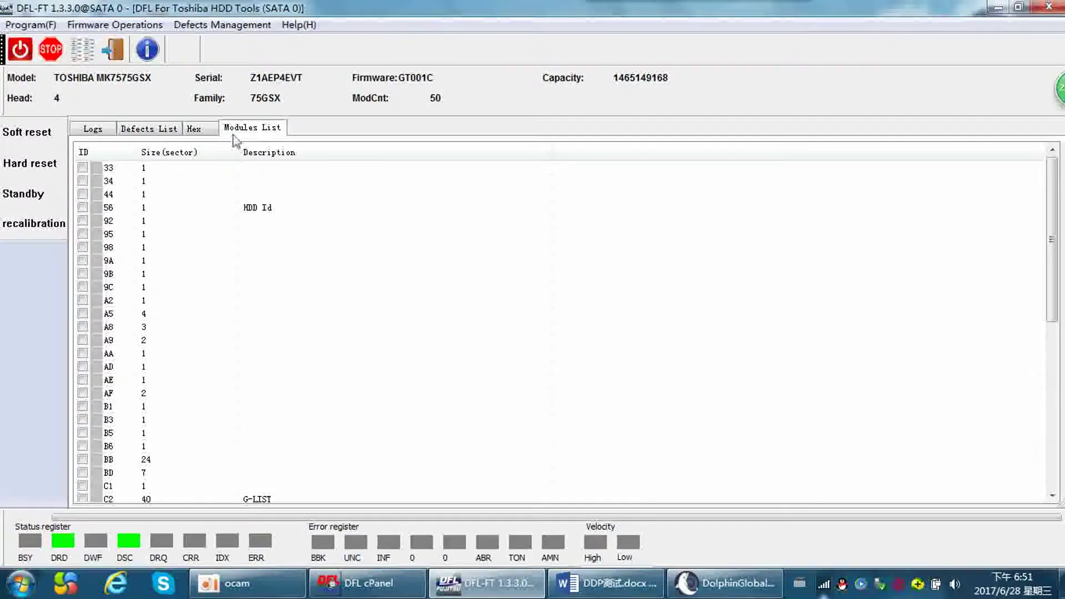
{"action": "left_click", "coordinate": [91, 129]}
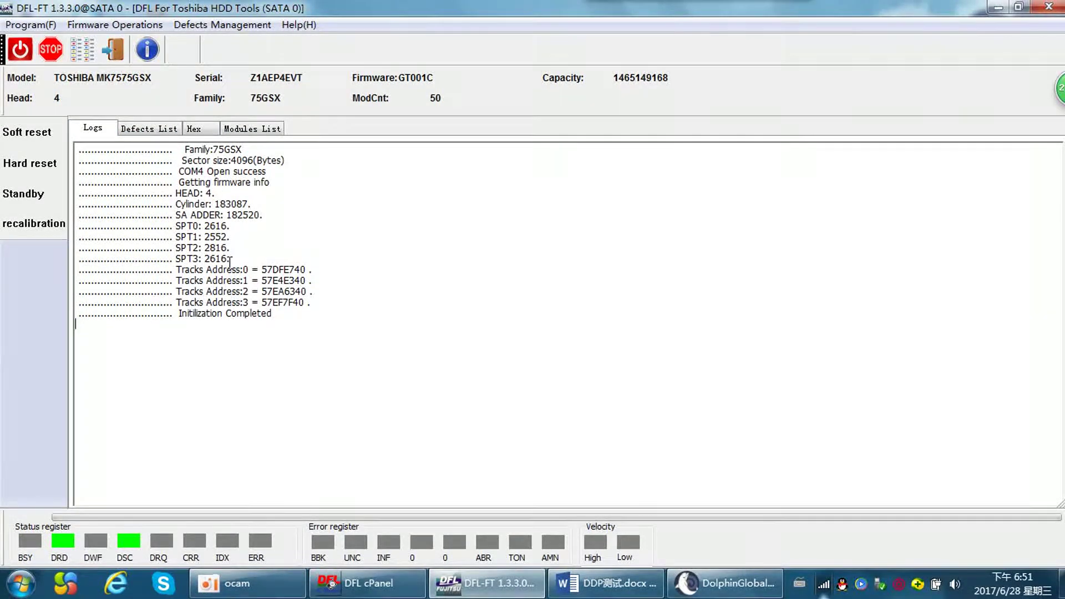
{"action": "left_click", "coordinate": [114, 25]}
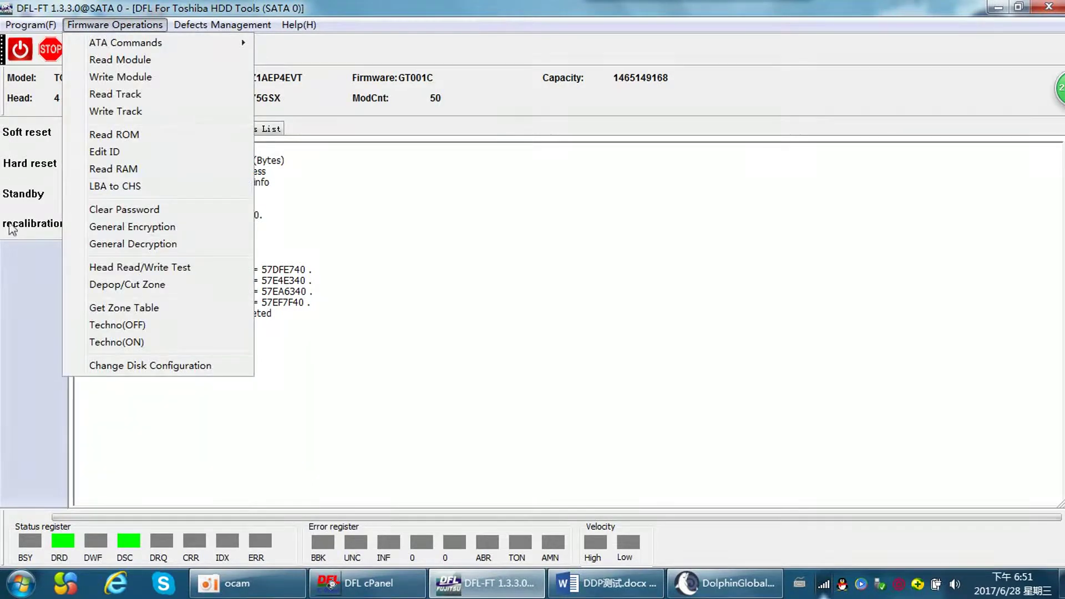
Start reading the ROM into ROM.bin, then abort so the log reports ROM READ FAILED.
{"action": "left_click", "coordinate": [156, 138]}
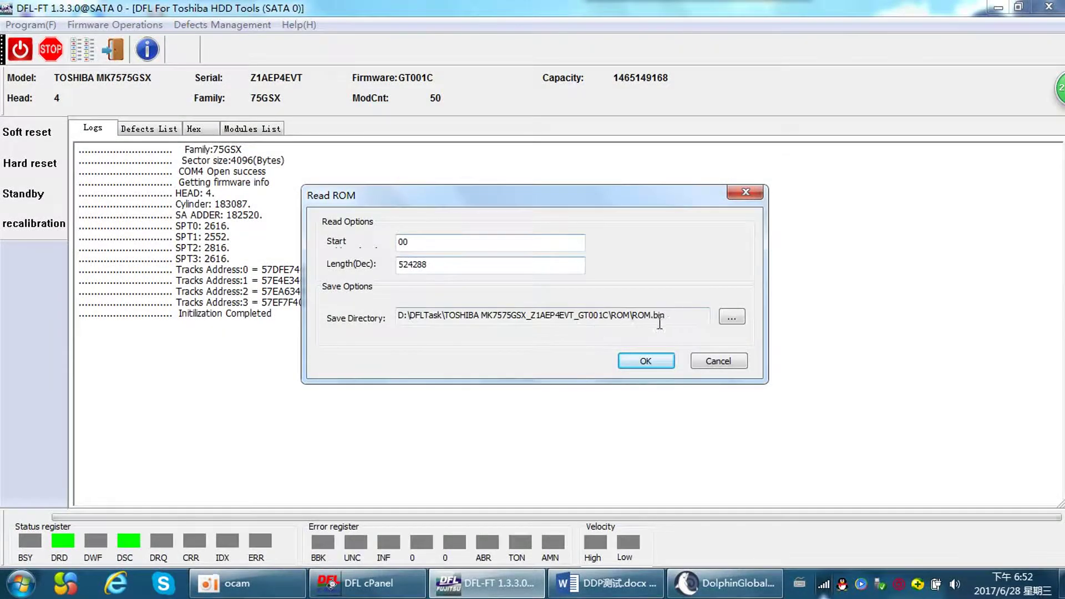
{"action": "left_click", "coordinate": [641, 362]}
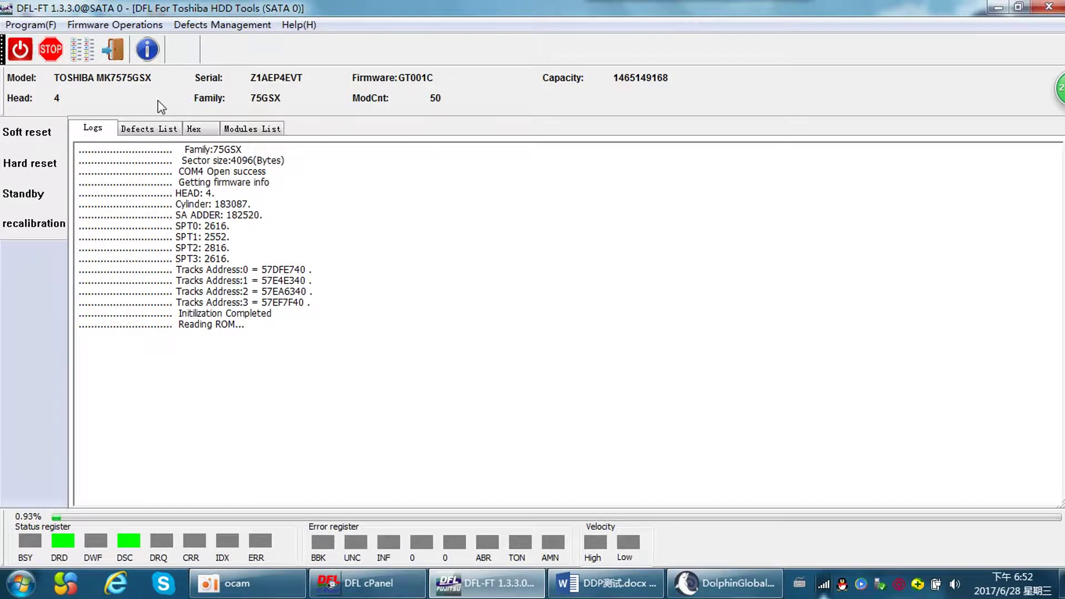
{"action": "left_click", "coordinate": [51, 44]}
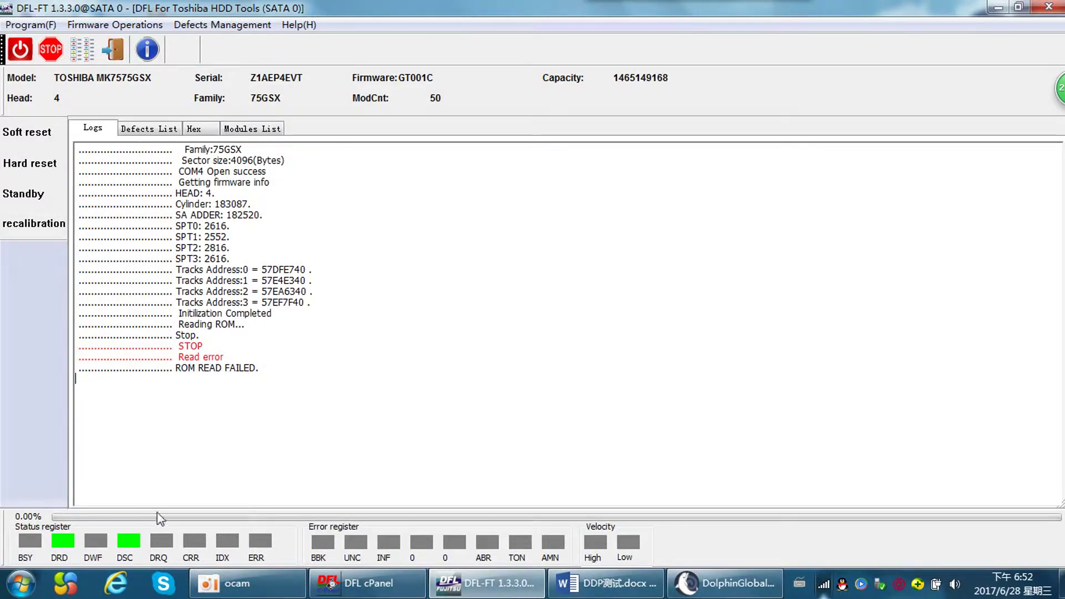
{"action": "left_click", "coordinate": [117, 29]}
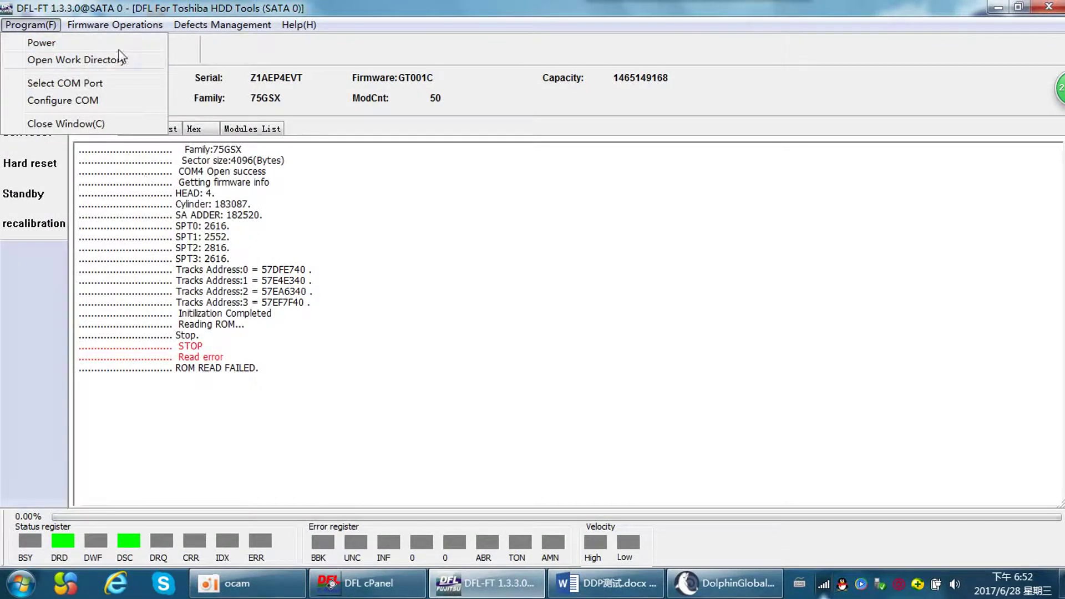
Open the Read Module dialog and look through the list of firmware modules.
{"action": "left_click", "coordinate": [136, 60]}
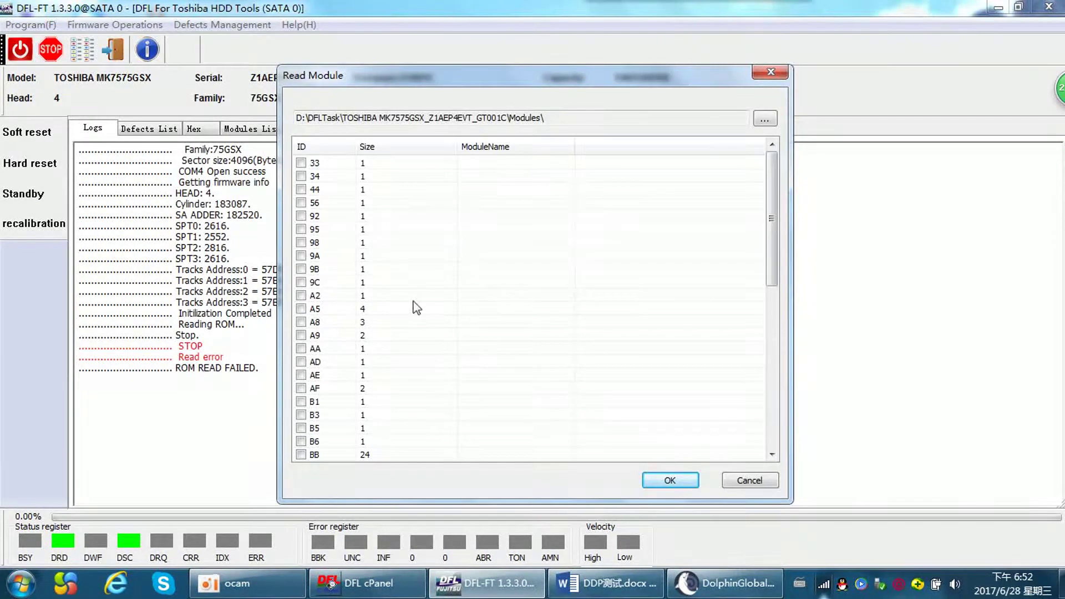
{"action": "scroll", "coordinate": [416, 308], "scroll_direction": "down", "scroll_amount": 2}
{"action": "scroll", "coordinate": [408, 322], "scroll_direction": "down", "scroll_amount": 3}
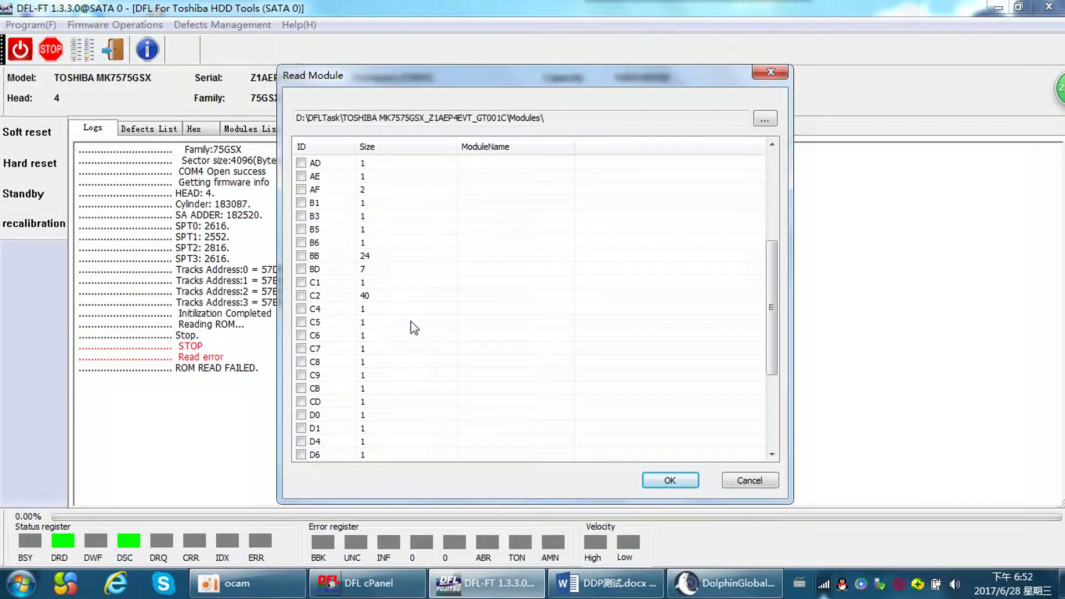
{"action": "scroll", "coordinate": [410, 326], "scroll_direction": "up", "scroll_amount": 3}
{"action": "scroll", "coordinate": [409, 326], "scroll_direction": "up", "scroll_amount": 2}
{"action": "scroll", "coordinate": [408, 328], "scroll_direction": "down", "scroll_amount": 4}
{"action": "scroll", "coordinate": [388, 347], "scroll_direction": "down", "scroll_amount": 5}
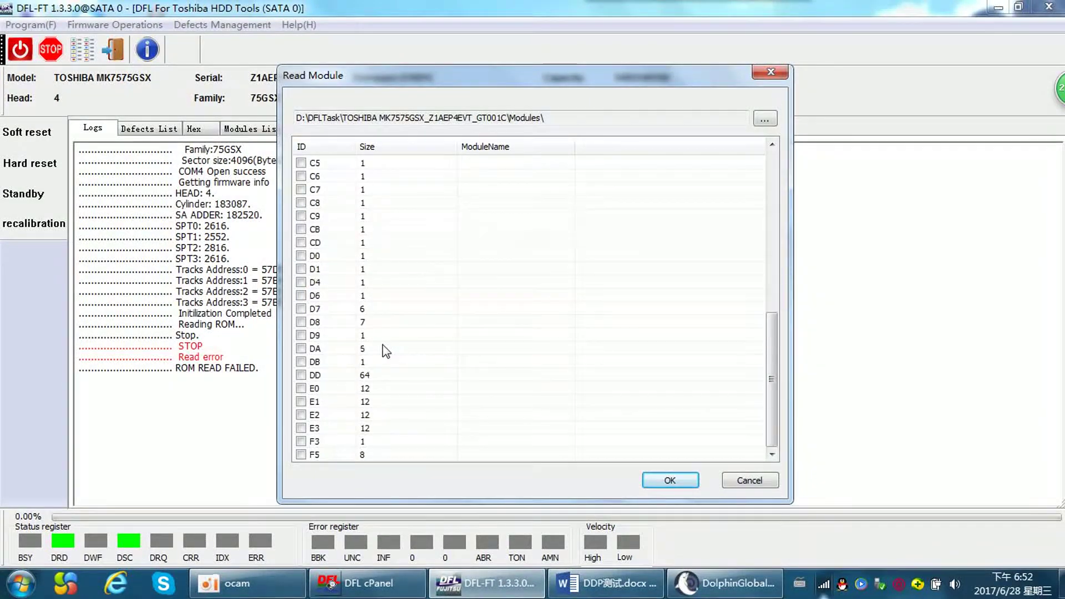
{"action": "scroll", "coordinate": [386, 351], "scroll_direction": "up", "scroll_amount": 7}
{"action": "scroll", "coordinate": [386, 351], "scroll_direction": "up", "scroll_amount": 1}
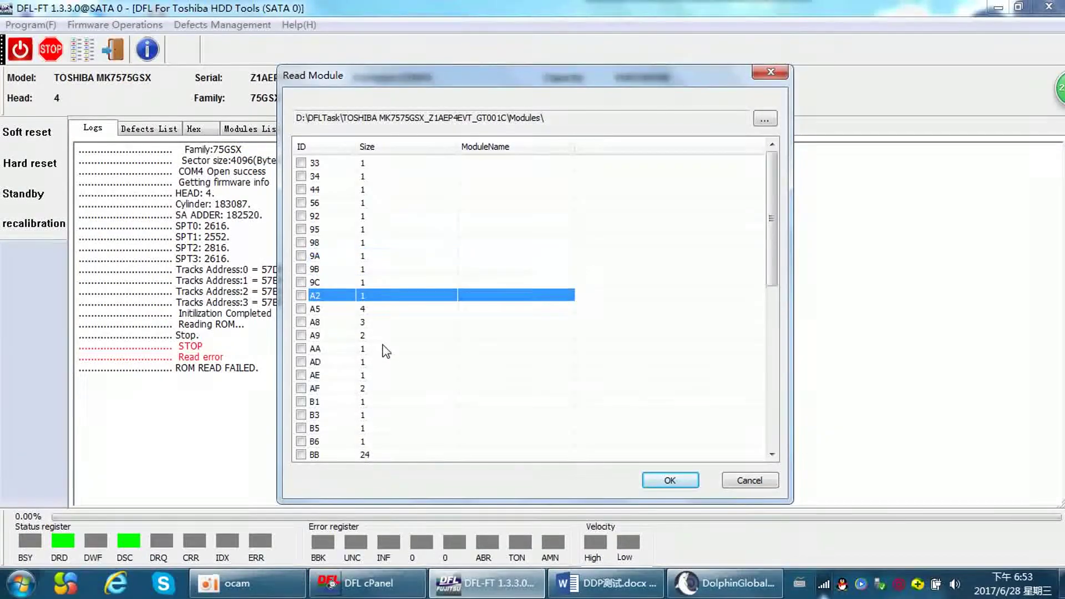
{"action": "scroll", "coordinate": [394, 348], "scroll_direction": "down", "scroll_amount": 1}
{"action": "scroll", "coordinate": [403, 345], "scroll_direction": "down", "scroll_amount": 4}
{"action": "scroll", "coordinate": [403, 346], "scroll_direction": "down", "scroll_amount": 4}
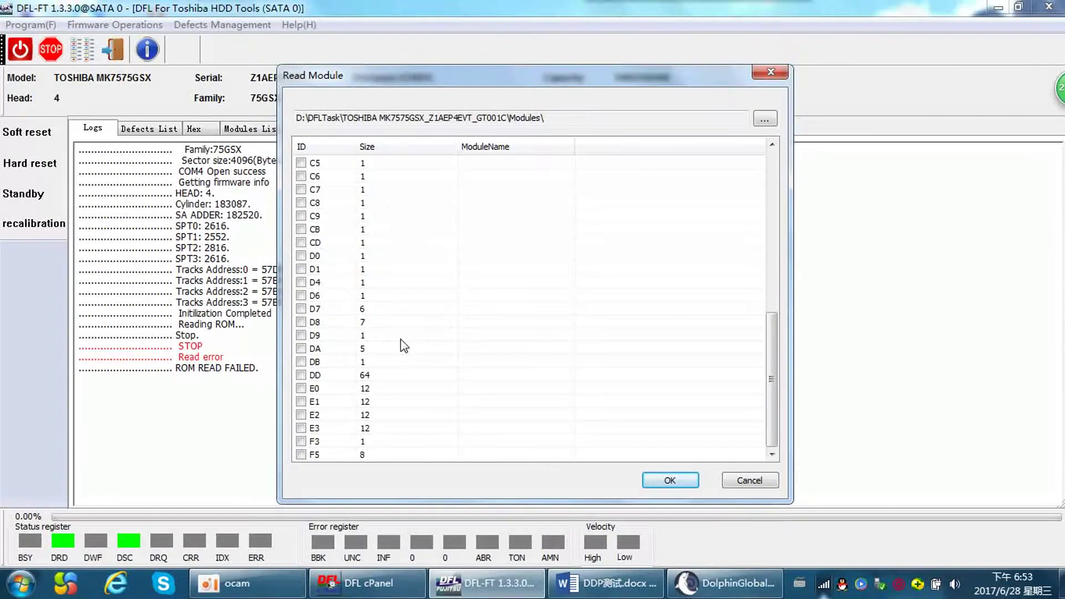
{"action": "scroll", "coordinate": [492, 355], "scroll_direction": "up", "scroll_amount": 7}
{"action": "scroll", "coordinate": [466, 358], "scroll_direction": "up", "scroll_amount": 1}
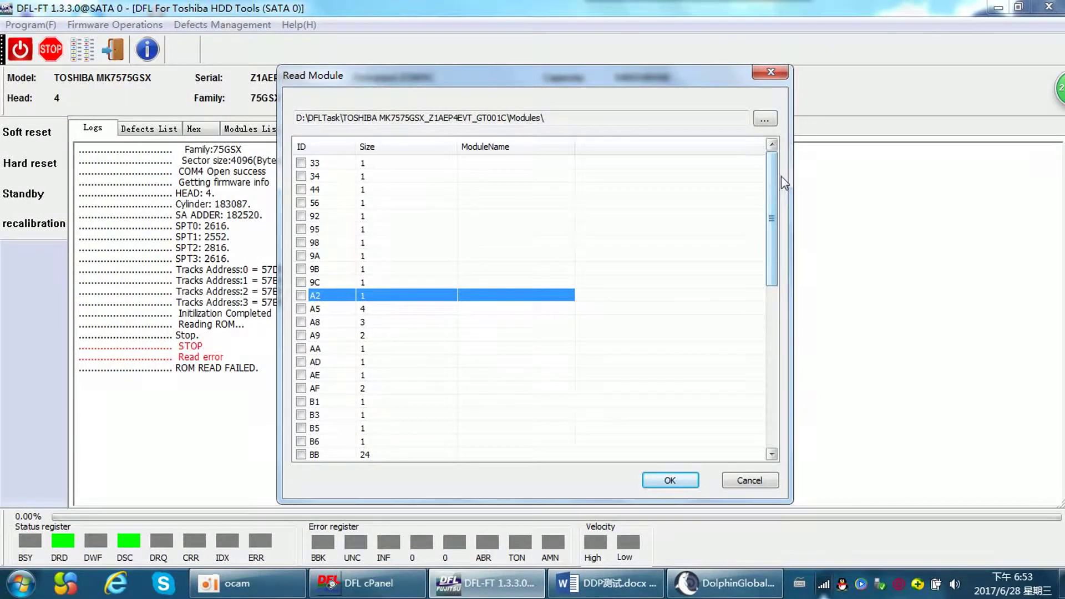
{"action": "mouse_move", "coordinate": [775, 190]}
{"action": "left_mouse_down"}
{"action": "mouse_move", "coordinate": [783, 175]}
{"action": "mouse_move", "coordinate": [768, 416]}
{"action": "left_mouse_up"}
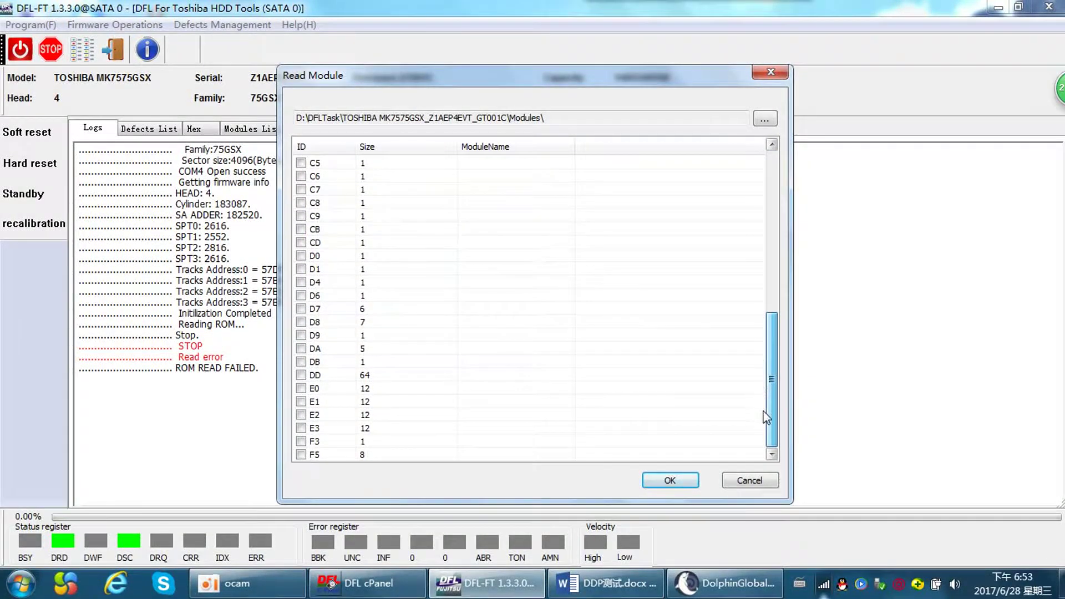
Check every module with Select all and start reading them into the Modules folder.
{"action": "right_click", "coordinate": [346, 205]}
{"action": "left_click", "coordinate": [392, 214]}
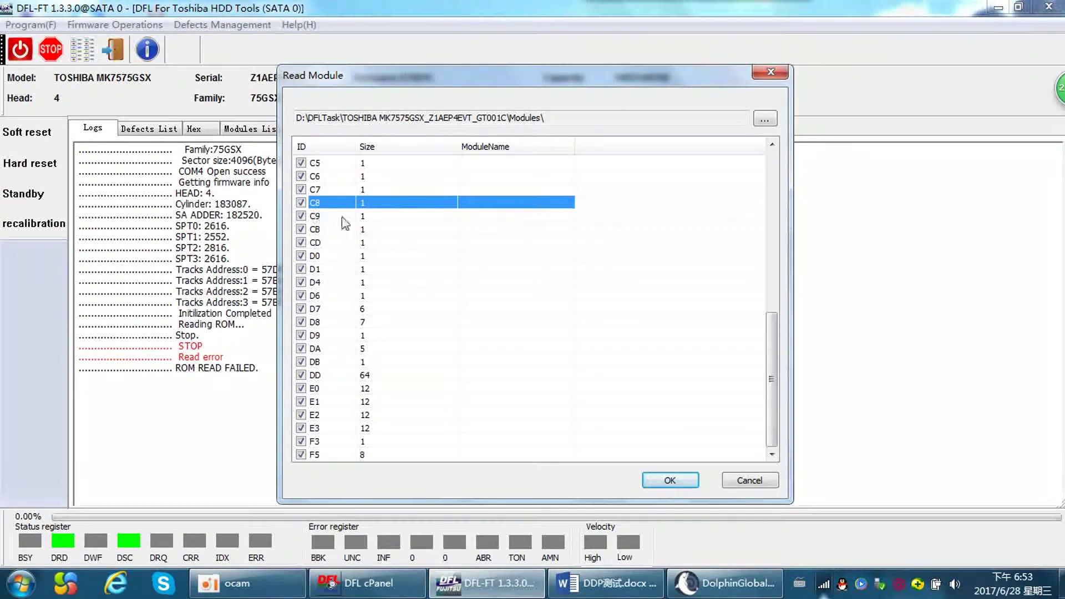
{"action": "left_click", "coordinate": [669, 480]}
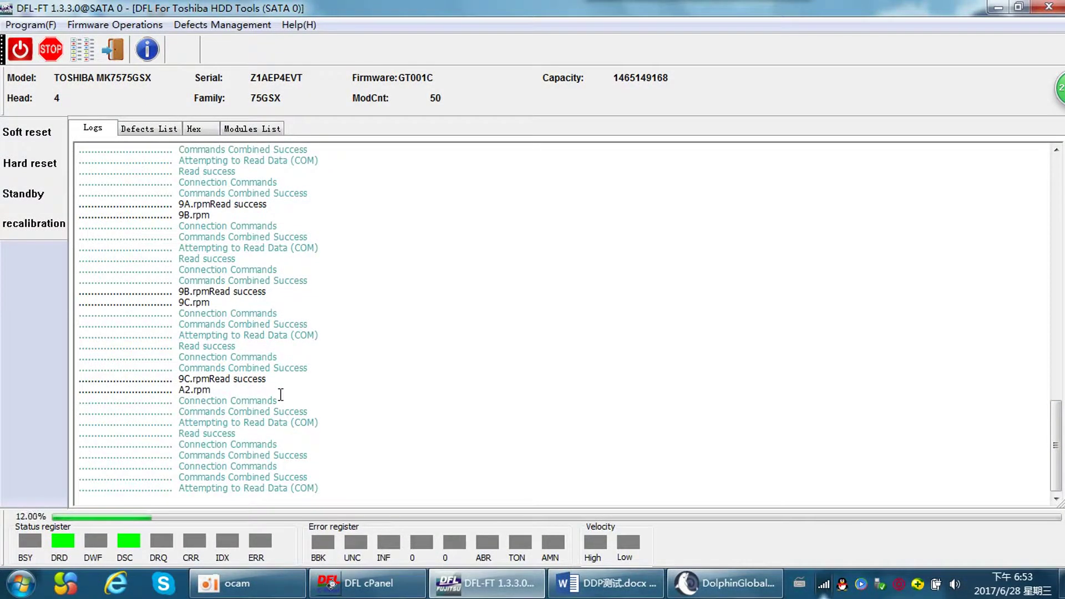
Scroll the log while modules A2 through AD are reported read successfully.
{"action": "scroll", "coordinate": [281, 394], "scroll_direction": "up", "scroll_amount": 2}
{"action": "scroll", "coordinate": [281, 394], "scroll_direction": "up", "scroll_amount": 5}
{"action": "scroll", "coordinate": [281, 394], "scroll_direction": "up", "scroll_amount": 5}
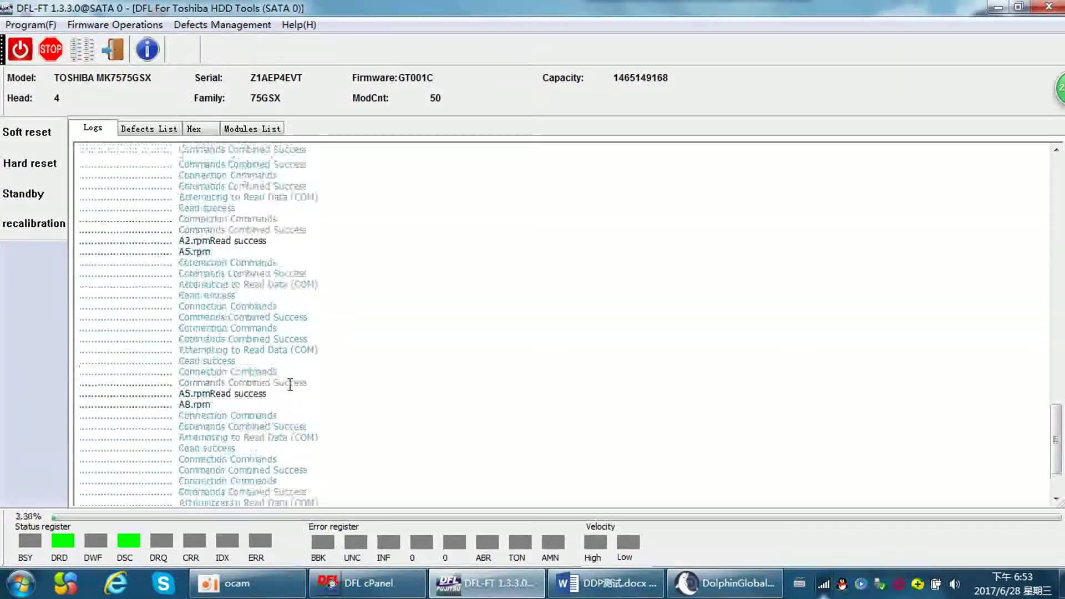
{"action": "scroll", "coordinate": [289, 383], "scroll_direction": "up", "scroll_amount": 5}
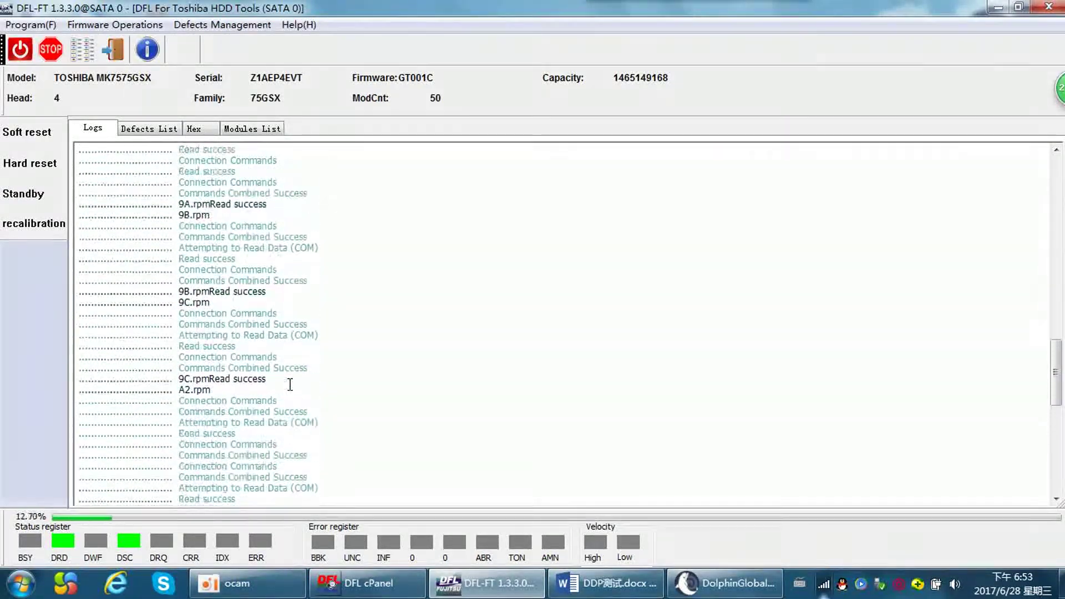
{"action": "scroll", "coordinate": [290, 384], "scroll_direction": "up", "scroll_amount": 3}
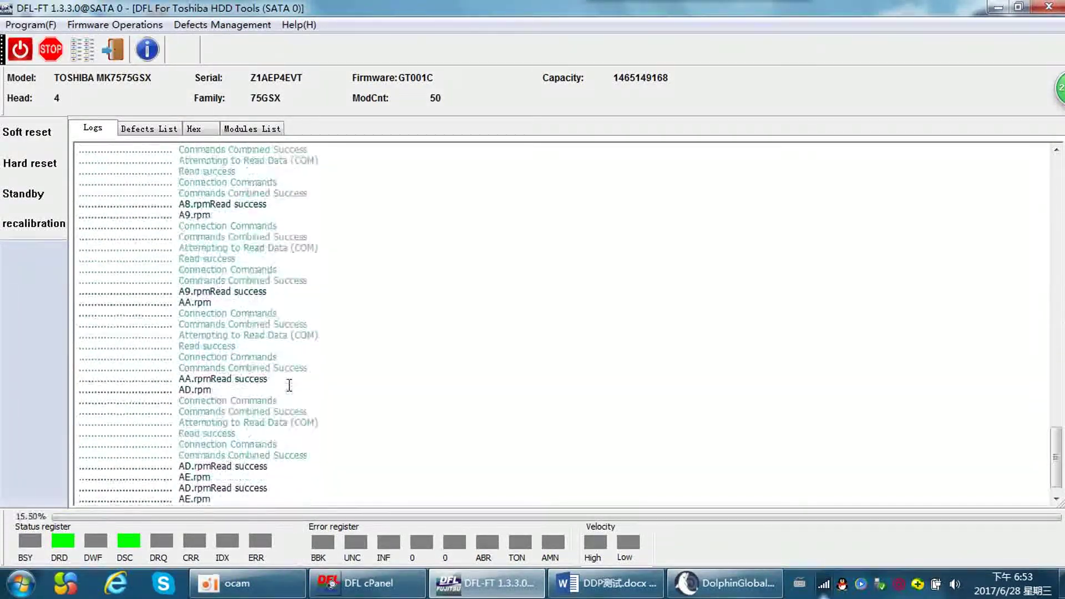
Browse the Defects List, Hex and Logs tabs while the module read runs.
{"action": "left_click", "coordinate": [149, 129]}
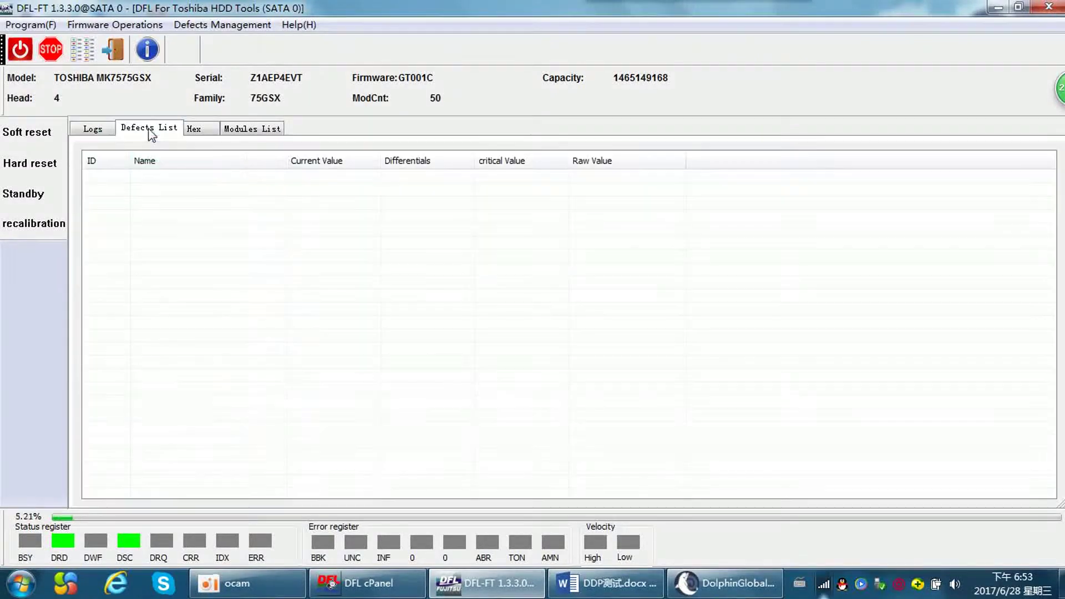
{"action": "left_click", "coordinate": [196, 133]}
{"action": "left_click", "coordinate": [103, 135]}
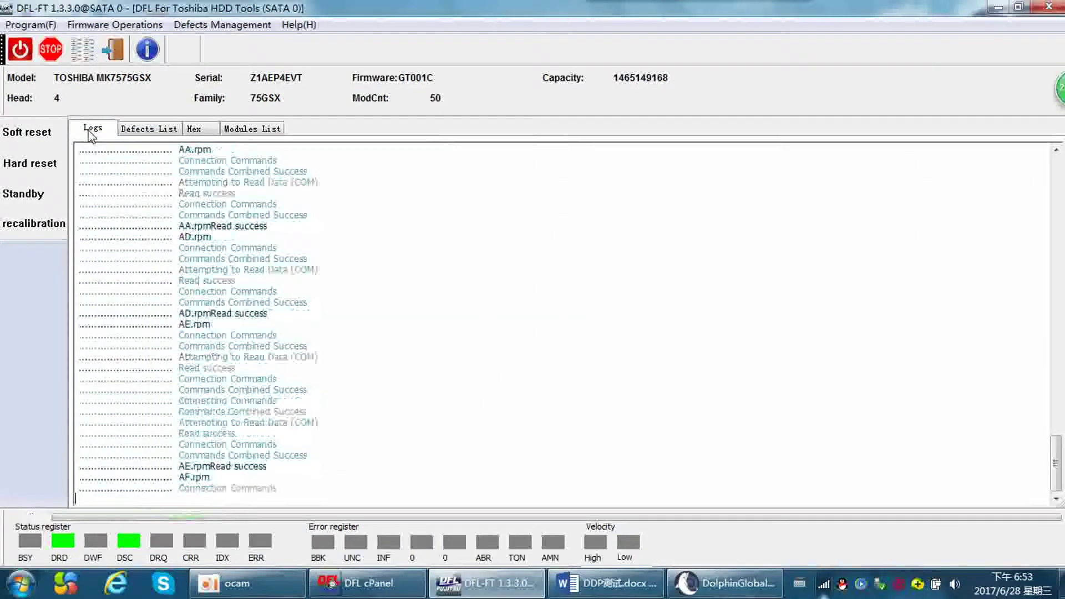
{"action": "left_click", "coordinate": [194, 129]}
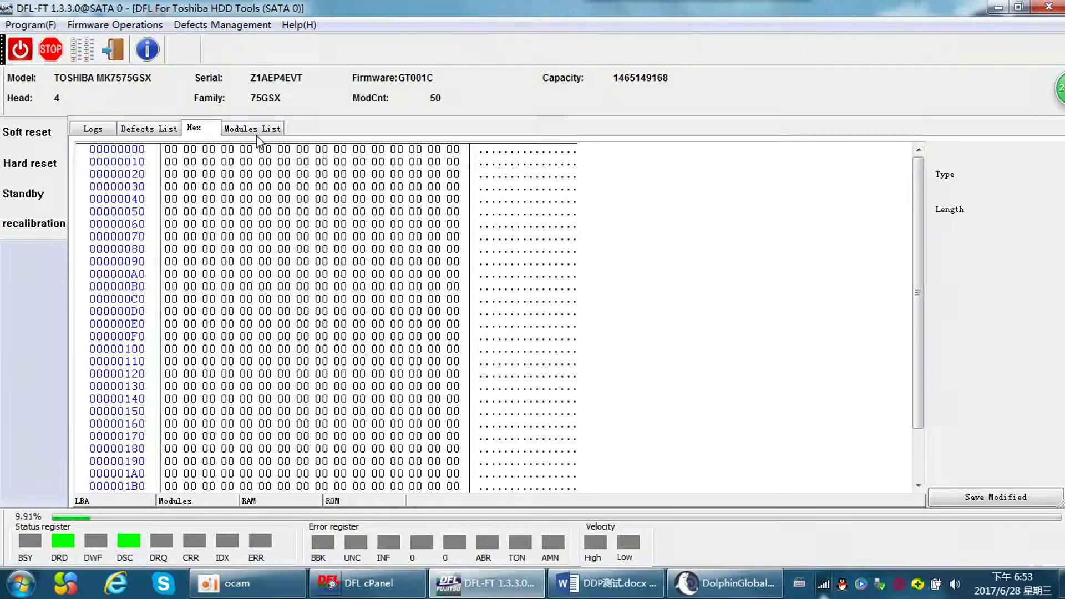
{"action": "left_click", "coordinate": [129, 26]}
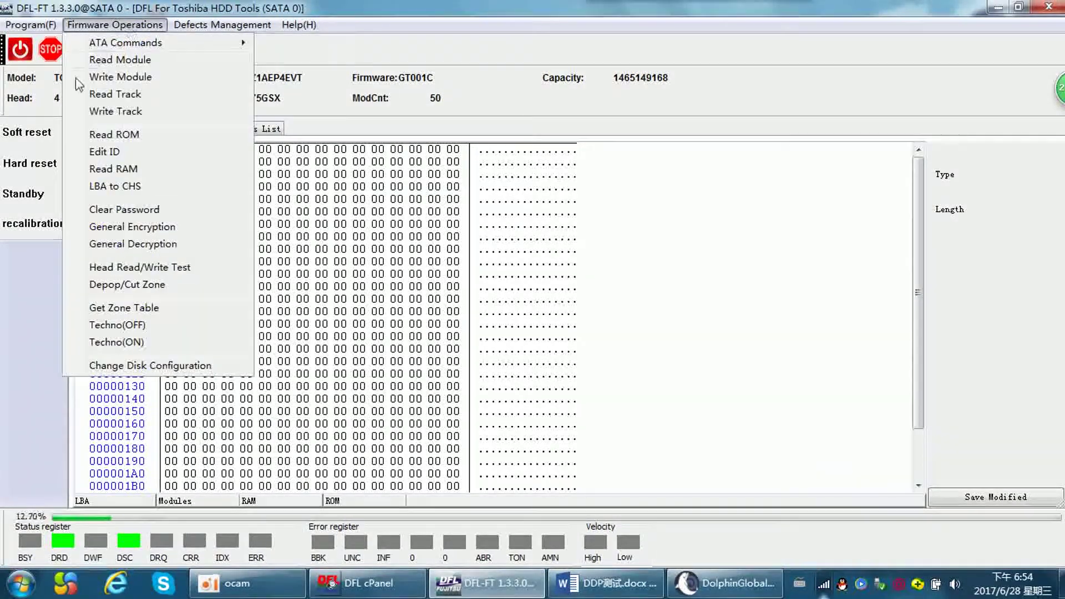
{"action": "left_click", "coordinate": [143, 82]}
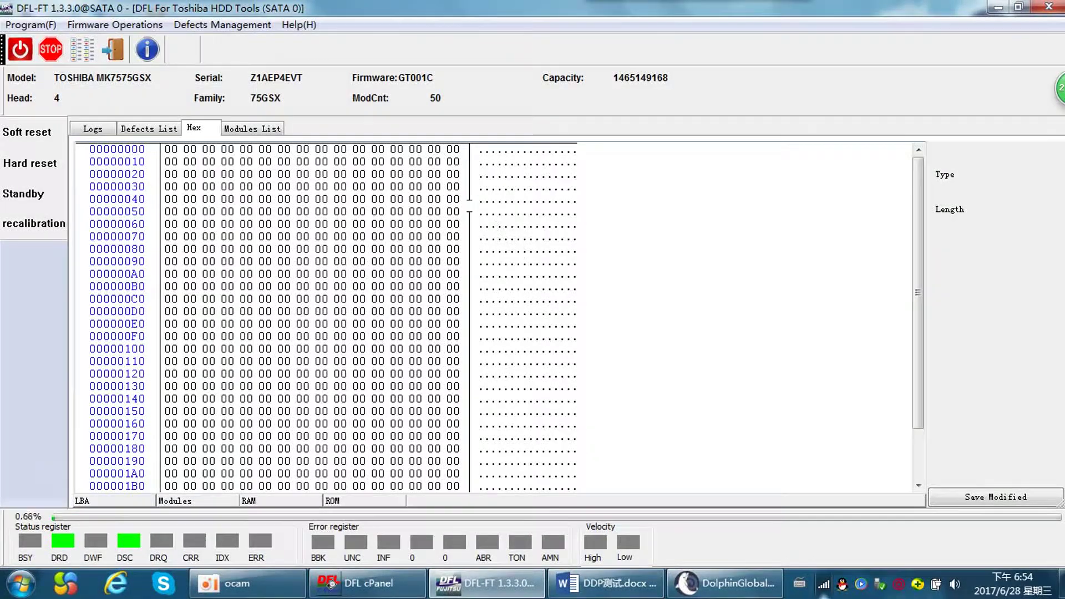
Stop the module read so the log ends with a read error on module B6.
{"action": "left_click", "coordinate": [53, 52]}
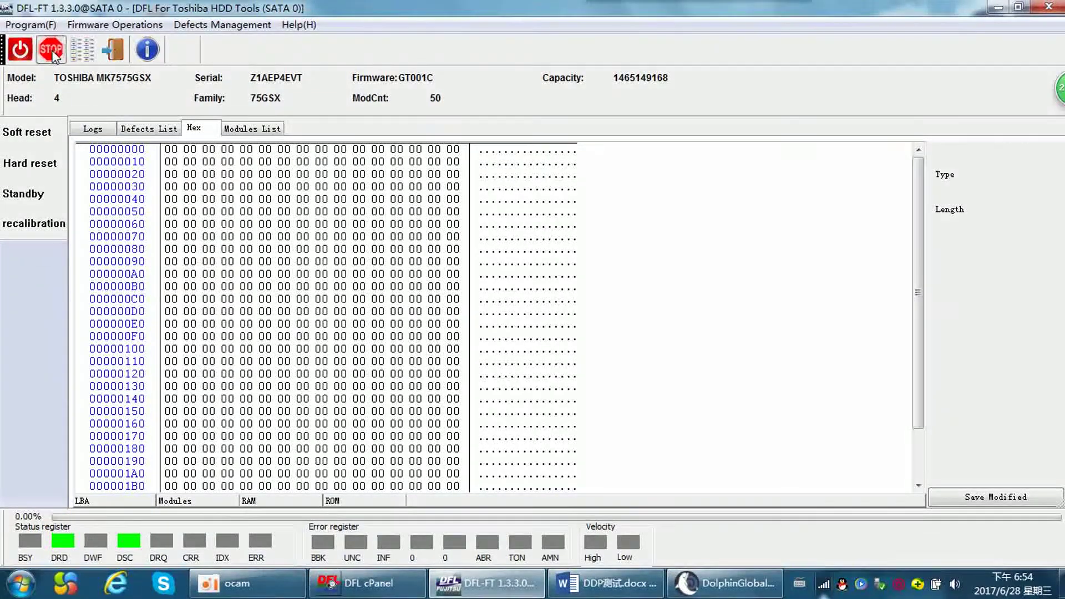
{"action": "left_click", "coordinate": [92, 131]}
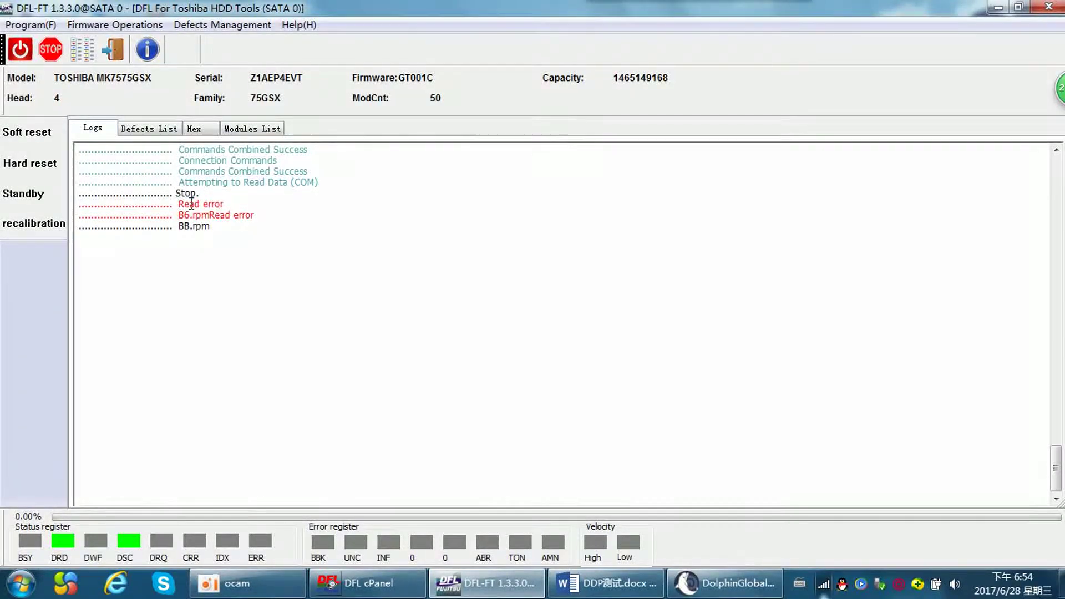
{"action": "left_click", "coordinate": [115, 24]}
{"action": "mouse_move", "coordinate": [126, 42]}
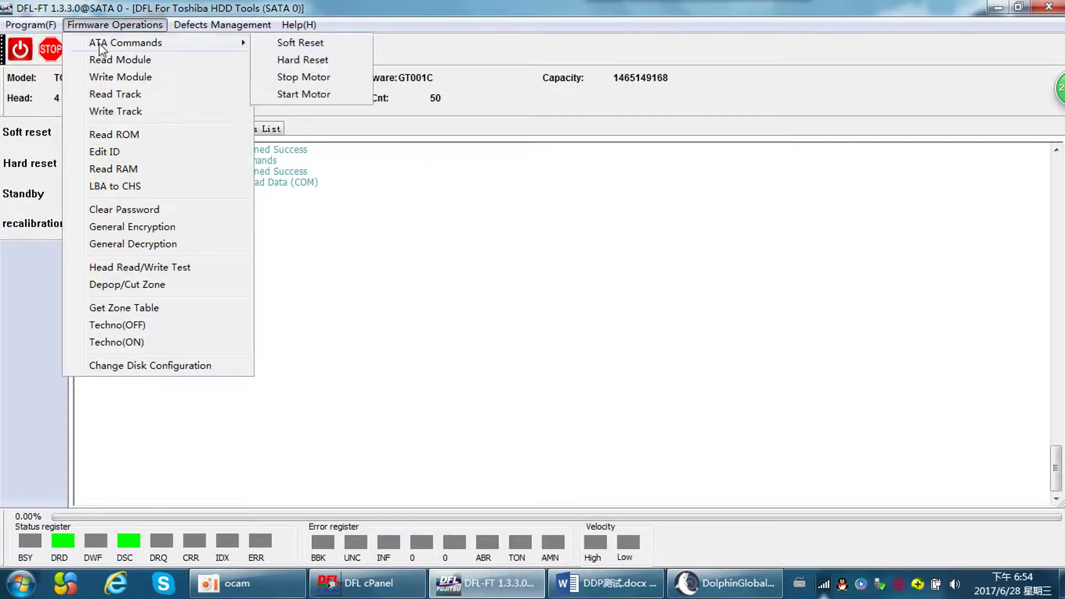
{"action": "left_click", "coordinate": [124, 77]}
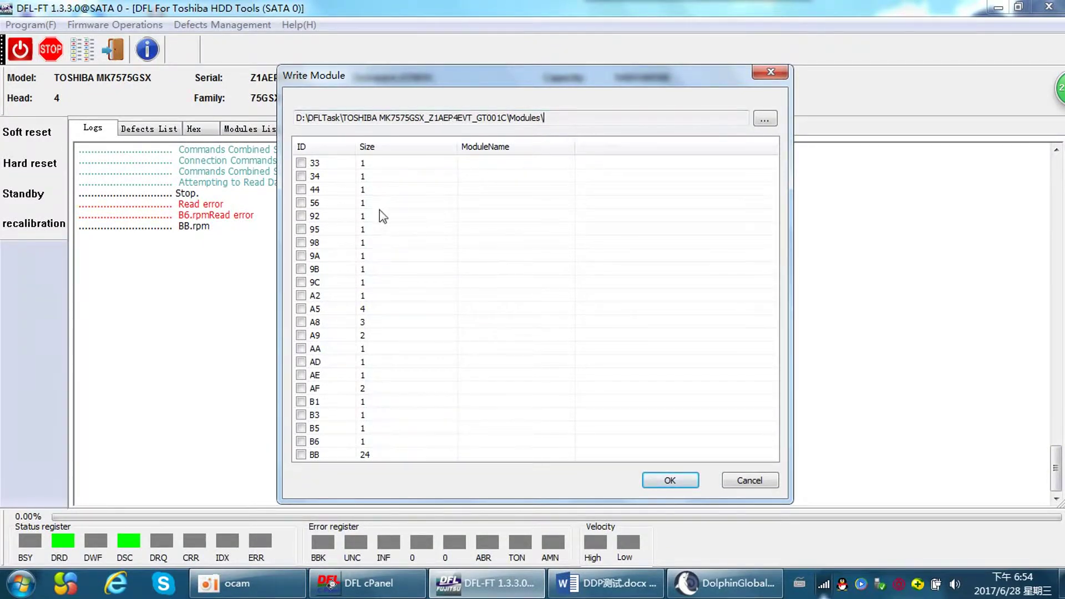
{"action": "right_click", "coordinate": [361, 203]}
{"action": "left_click", "coordinate": [413, 219]}
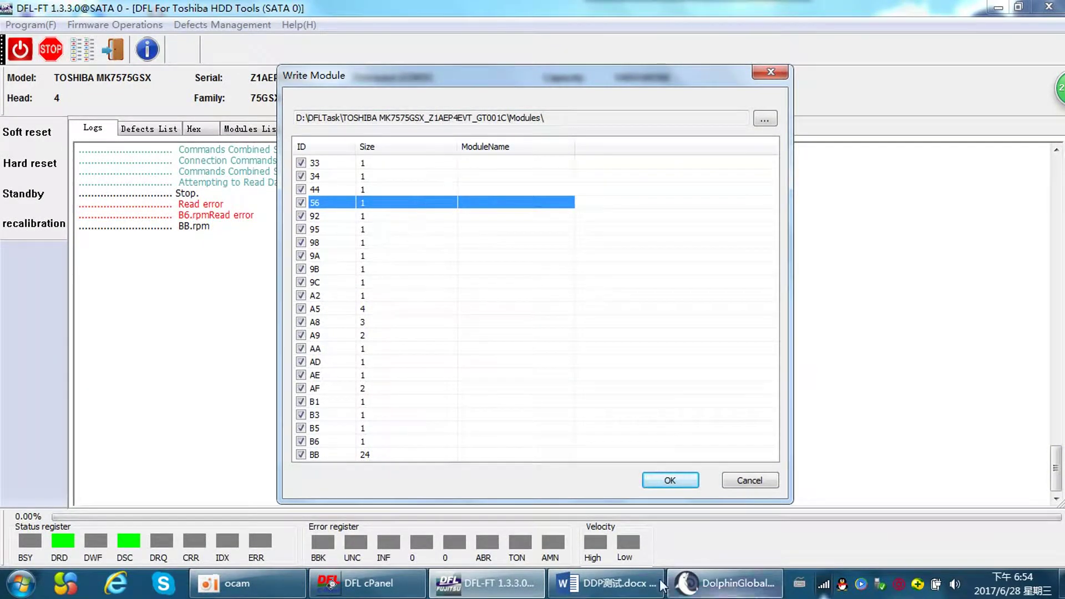
{"action": "left_click", "coordinate": [563, 119]}
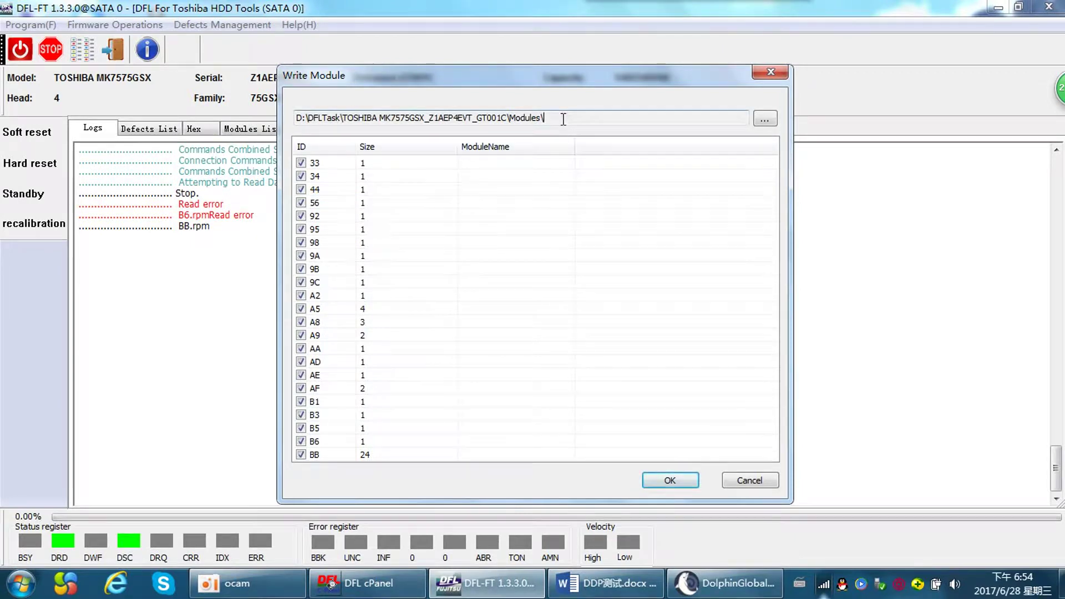
{"action": "key", "text": "ctrl+a"}
{"action": "left_click", "coordinate": [571, 116]}
{"action": "left_click_drag", "start_coordinate": [587, 118], "coordinate": [295, 118]}
{"action": "left_click", "coordinate": [747, 483]}
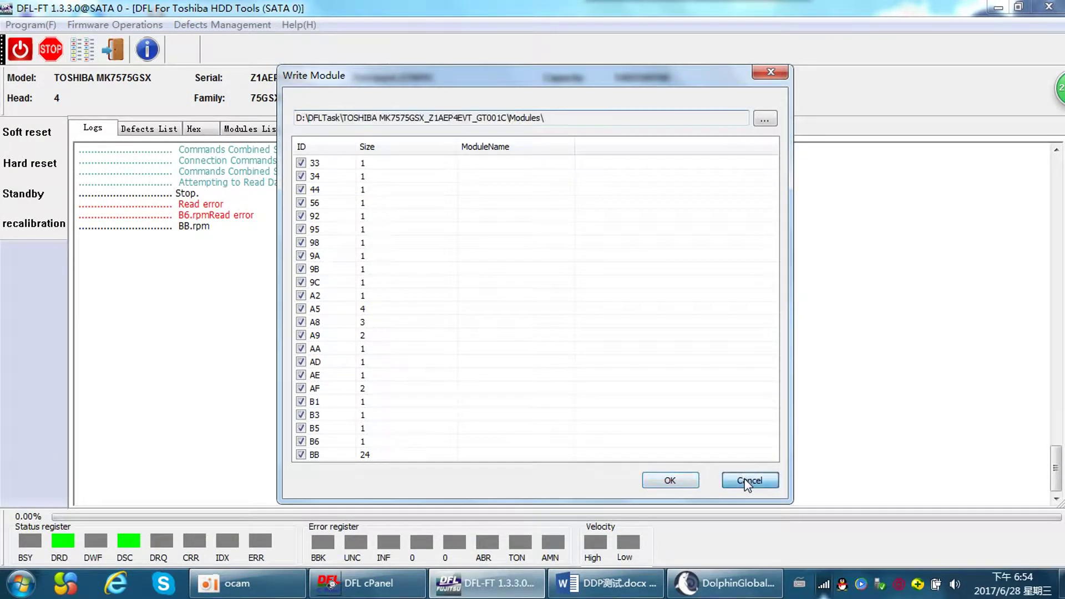
{"action": "left_click", "coordinate": [275, 265]}
{"action": "left_click", "coordinate": [115, 24]}
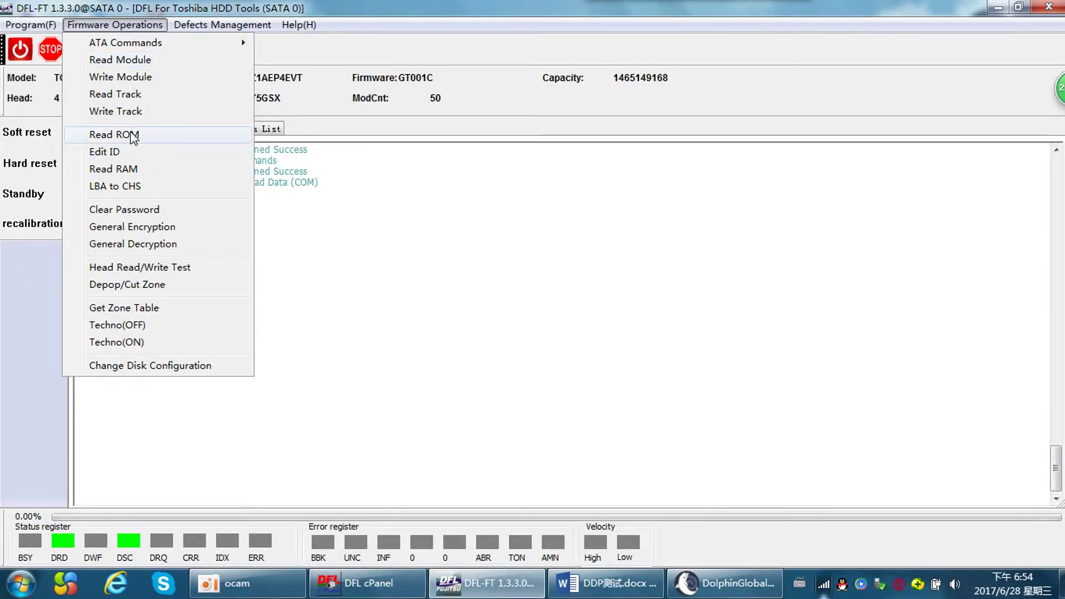
Dismiss the firmware operations list and view the drive's empty defects list.
{"action": "left_click", "coordinate": [452, 289]}
{"action": "left_click", "coordinate": [160, 131]}
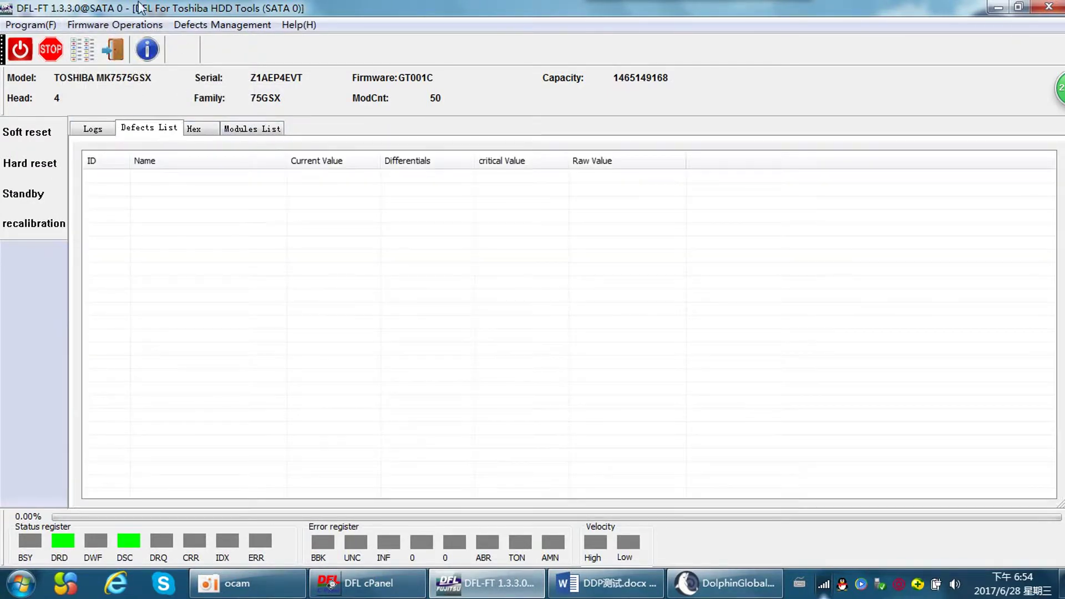